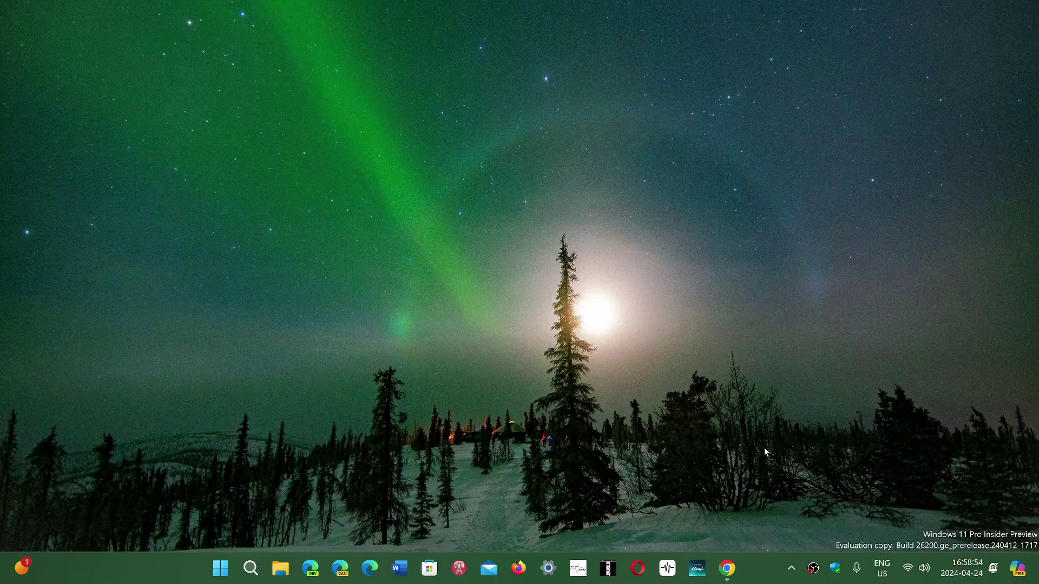
# Launch Task Manager from the Start right-click menu to see Chrome using about 634 MB.
pyautogui.rightClick(220, 569)
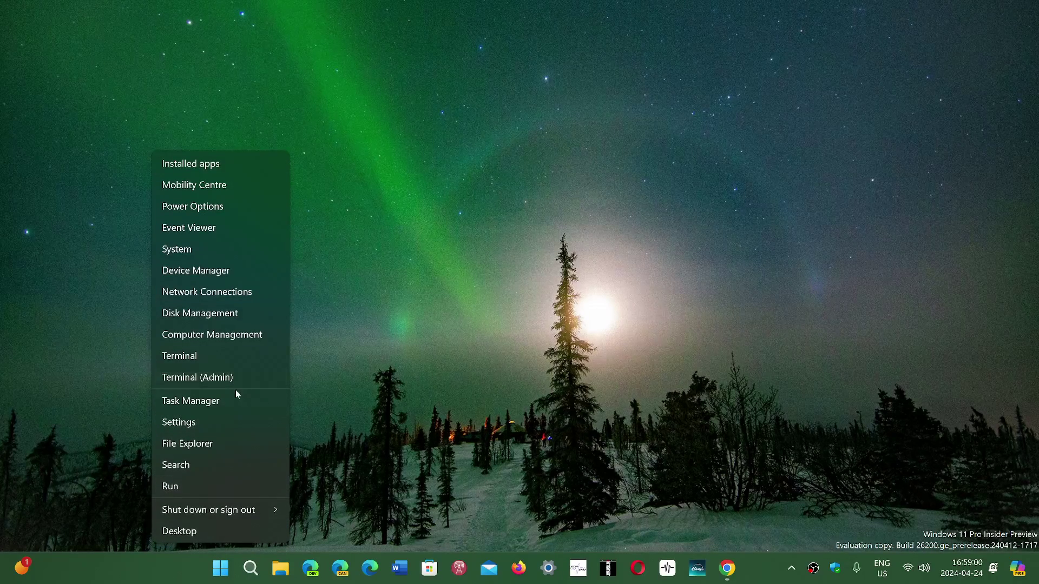
pyautogui.click(235, 399)
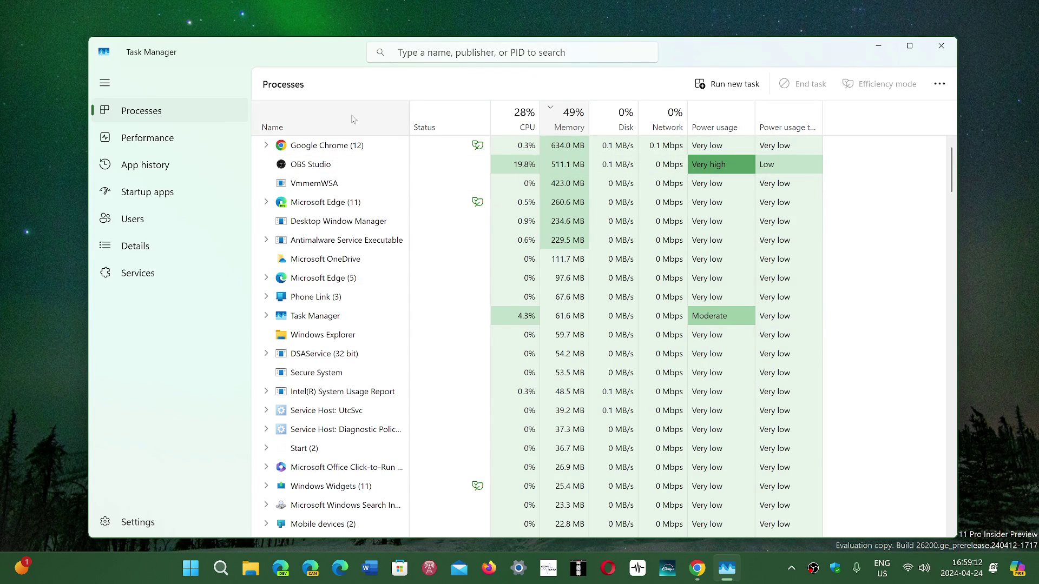
# Cycle through Chrome's YouTube, weather and SpaceWeather.com tabs, then recheck Chrome's memory in Task Manager.
pyautogui.click(698, 568)
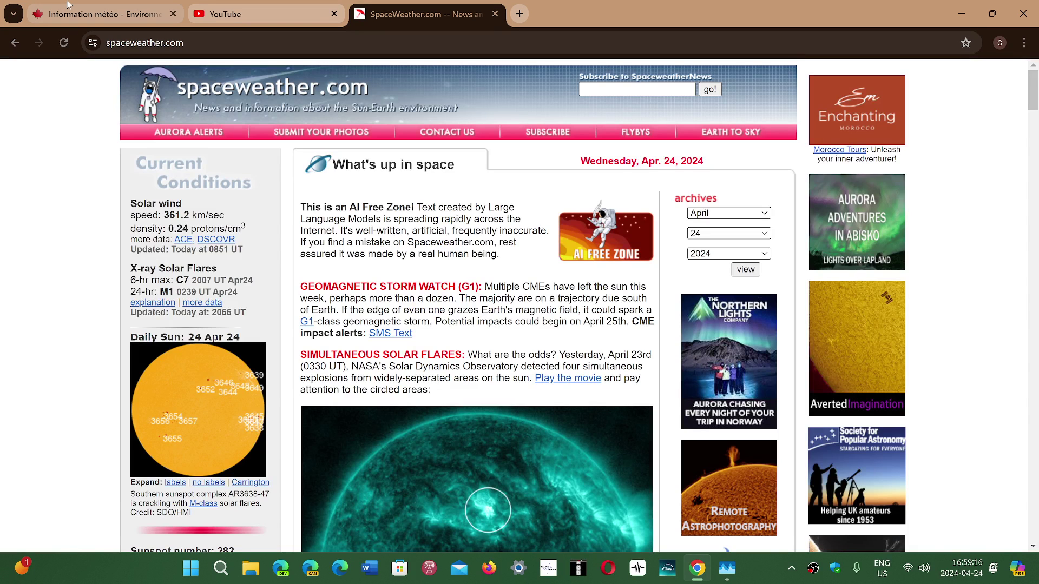
pyautogui.click(268, 16)
pyautogui.click(124, 16)
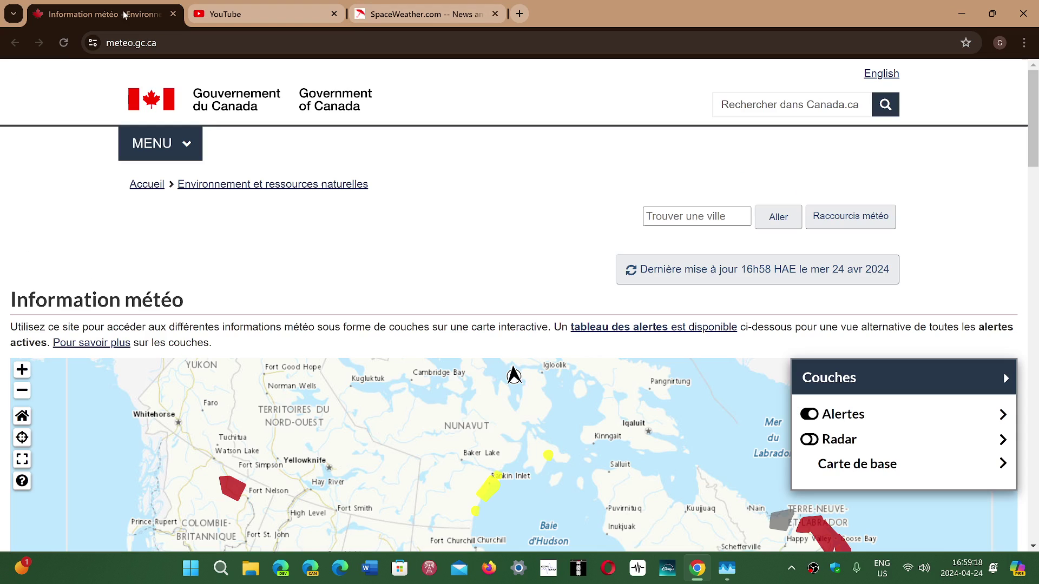
pyautogui.click(432, 14)
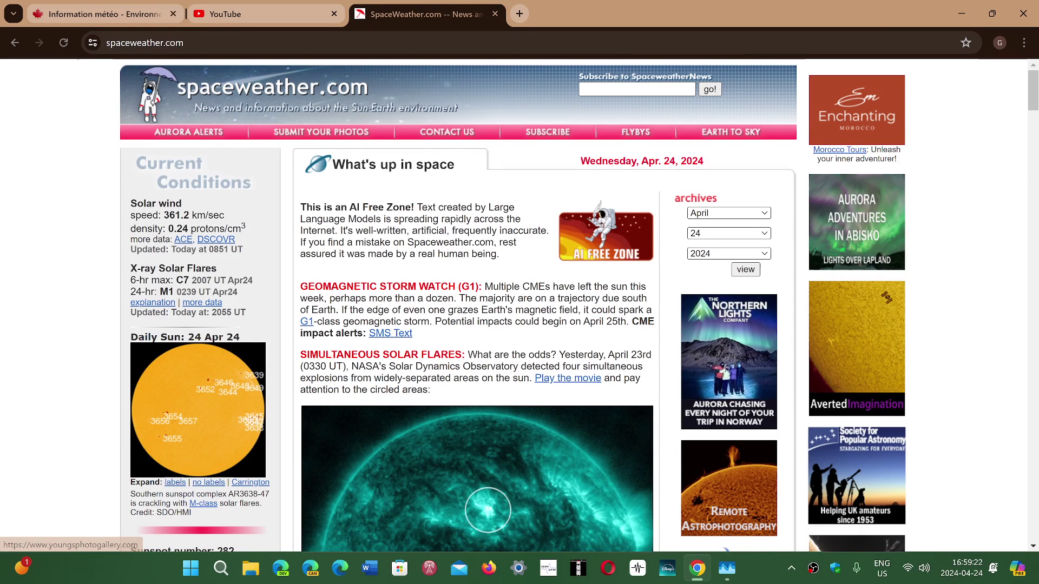
pyautogui.click(726, 568)
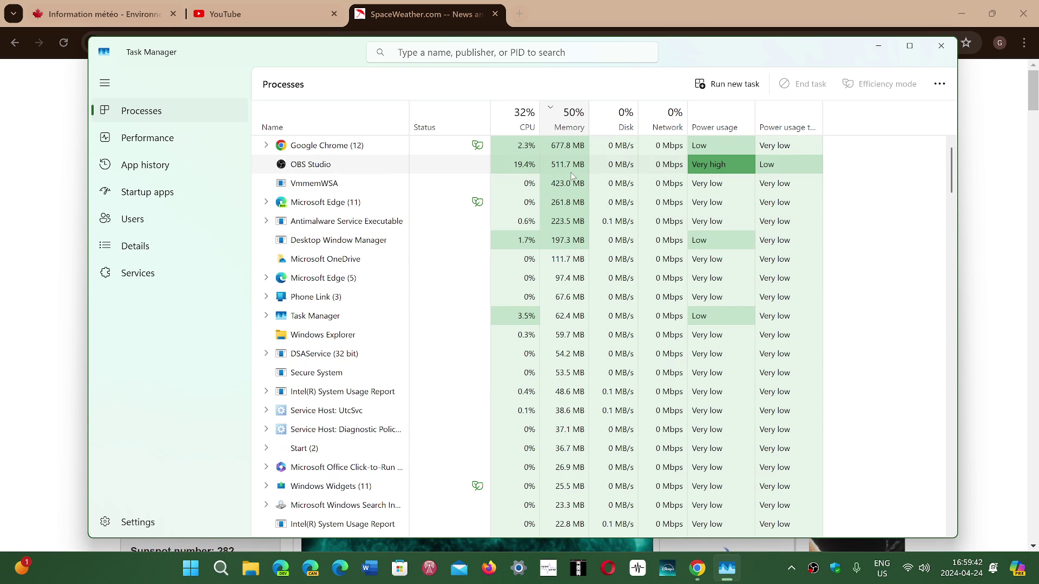
# Close the YouTube and SpaceWeather.com tabs, leaving the weather page, and recheck memory in Task Manager.
pyautogui.click(335, 15)
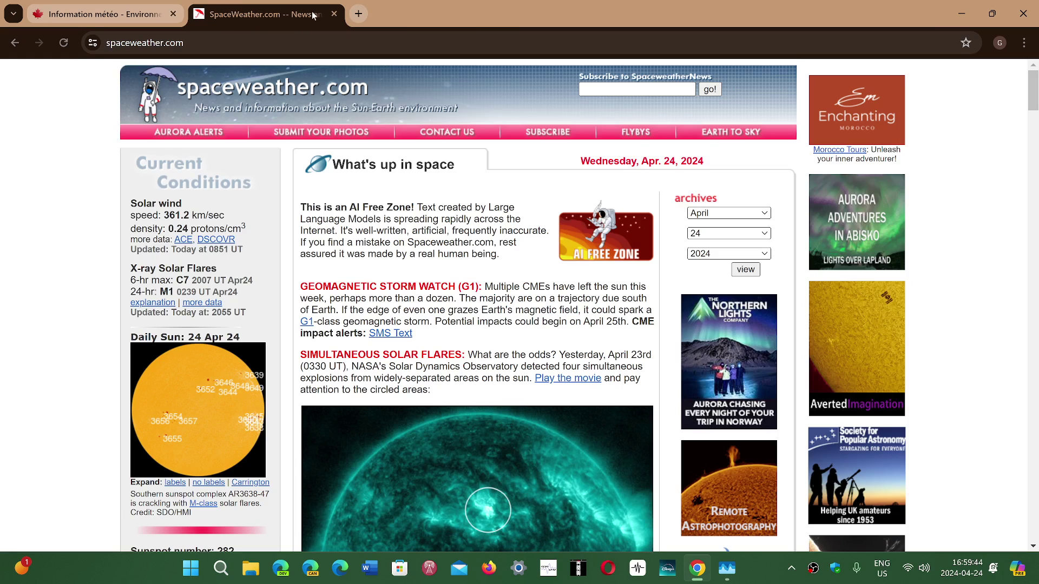
pyautogui.click(334, 14)
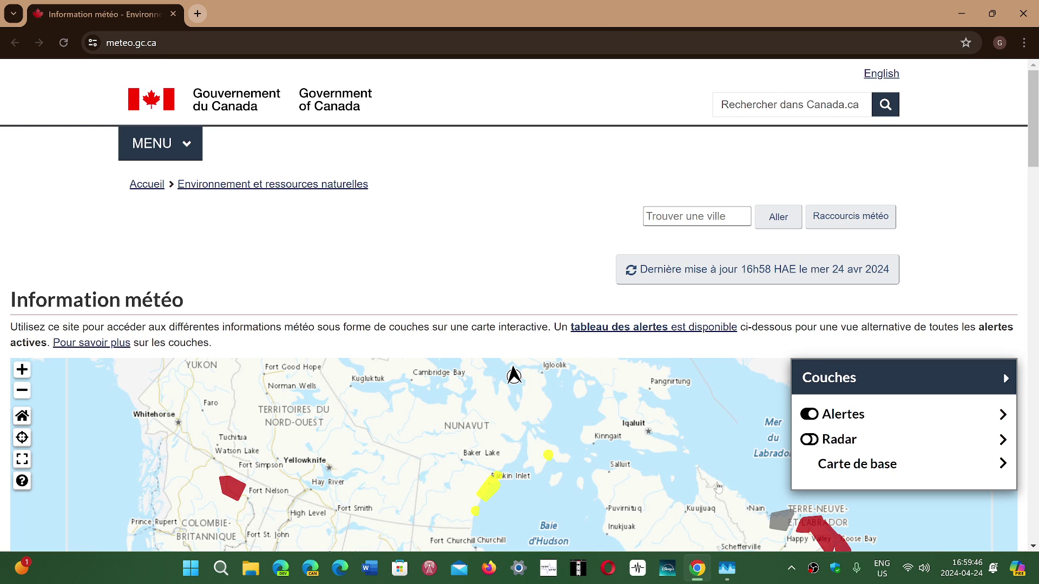
pyautogui.click(726, 568)
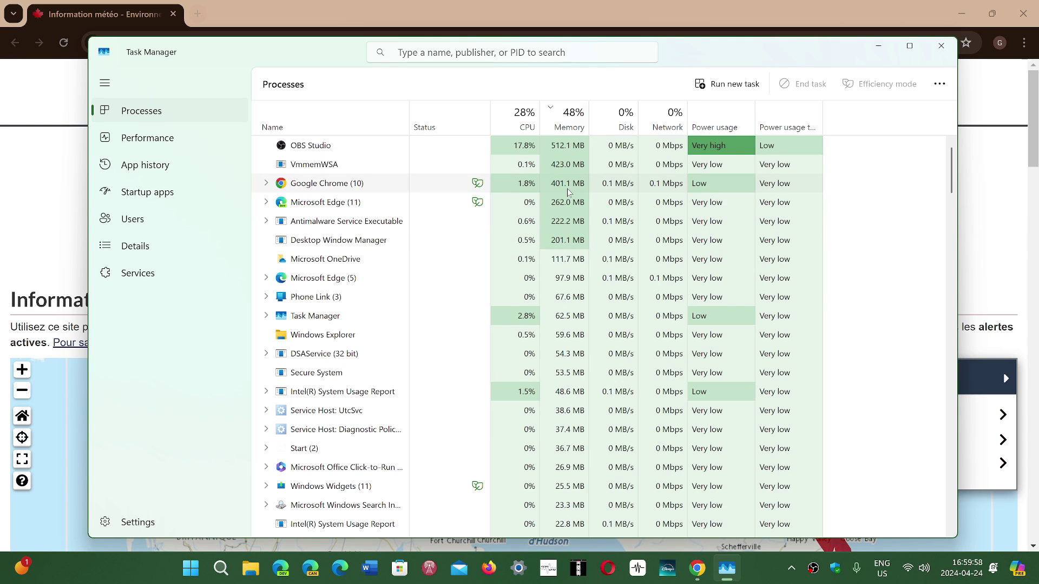
# Select the Google Chrome process at about 401 MB, then return to Chrome's main menu.
pyautogui.click(559, 191)
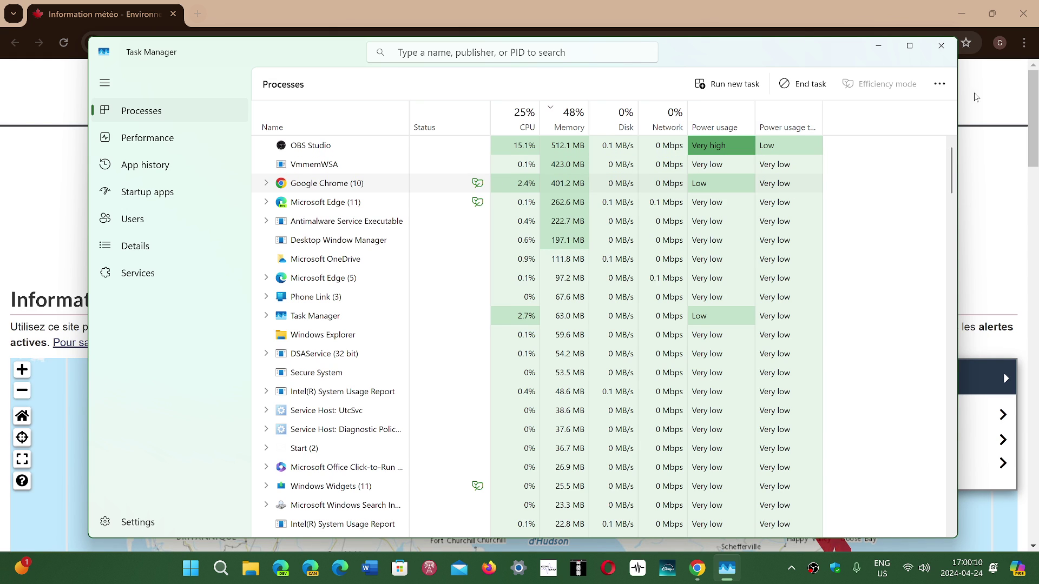
pyautogui.click(977, 83)
pyautogui.click(1023, 43)
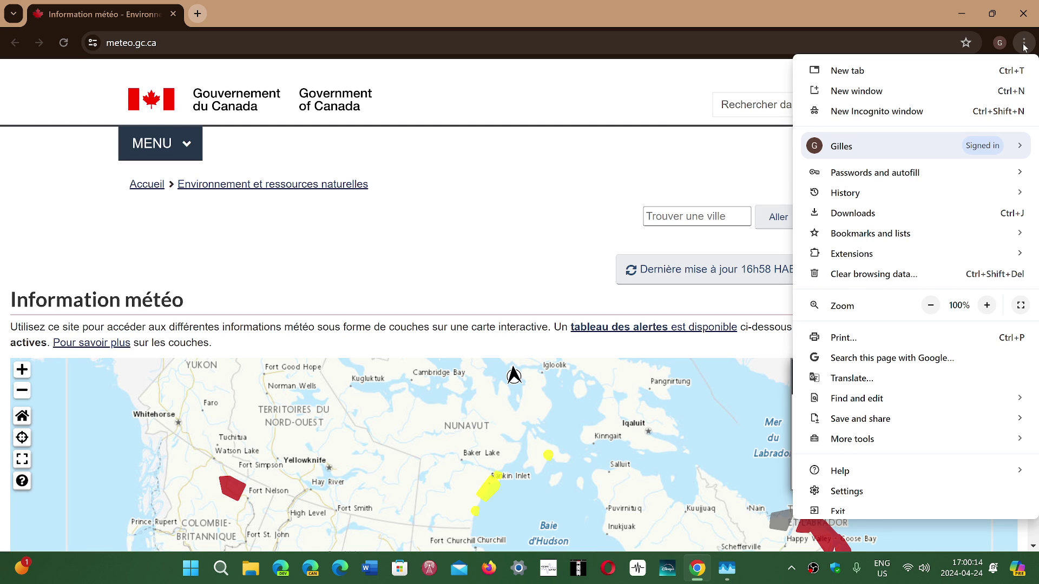
pyautogui.moveTo(851, 253)
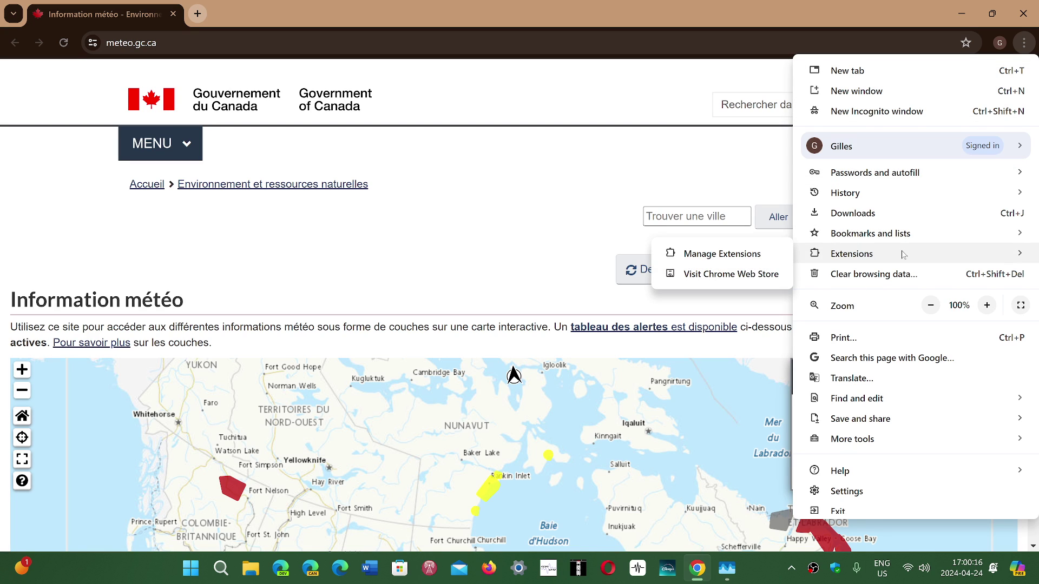
# Review the Extensions page, which lists only Google Docs Offline, and close it.
pyautogui.click(757, 260)
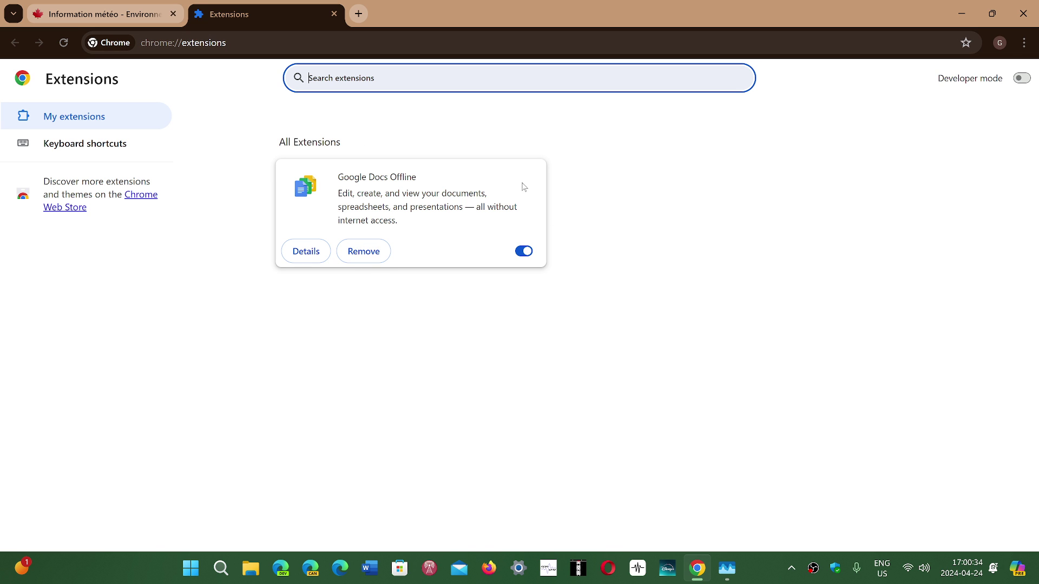
pyautogui.click(334, 15)
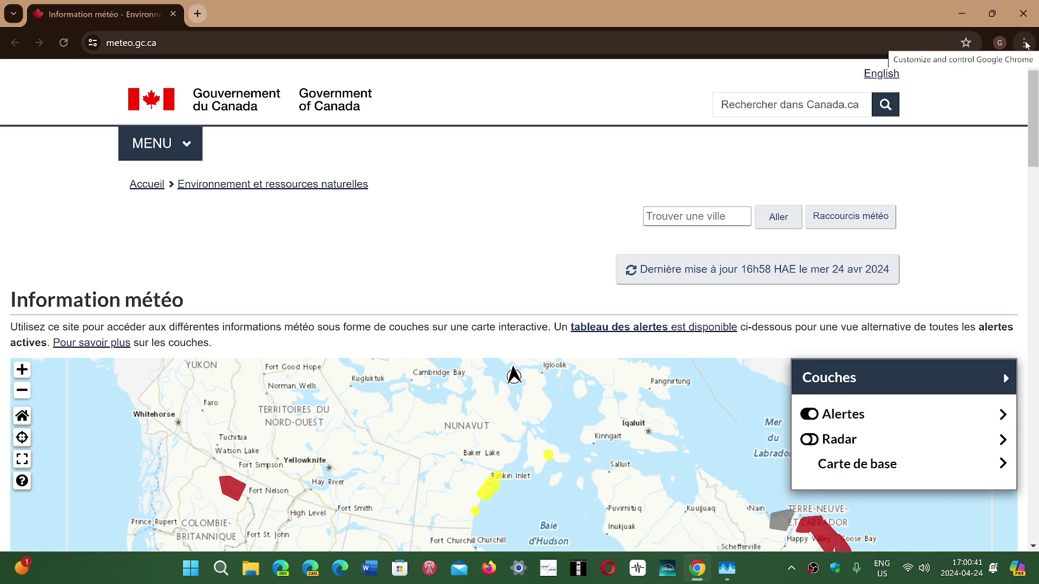
# Confirm Memory Saver is on in Chrome's Performance settings, then close that tab.
pyautogui.click(1026, 43)
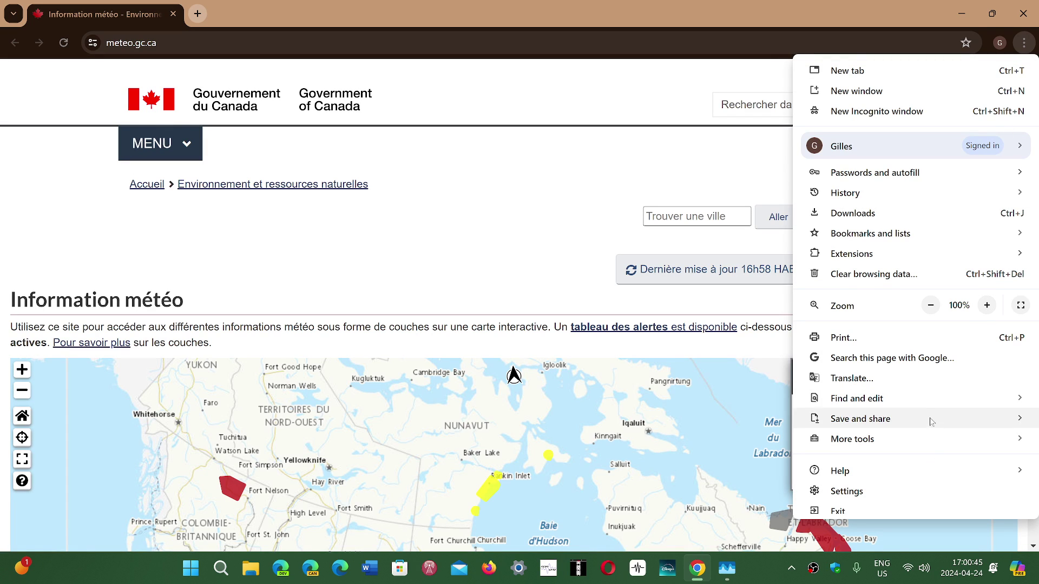
pyautogui.moveTo(852, 439)
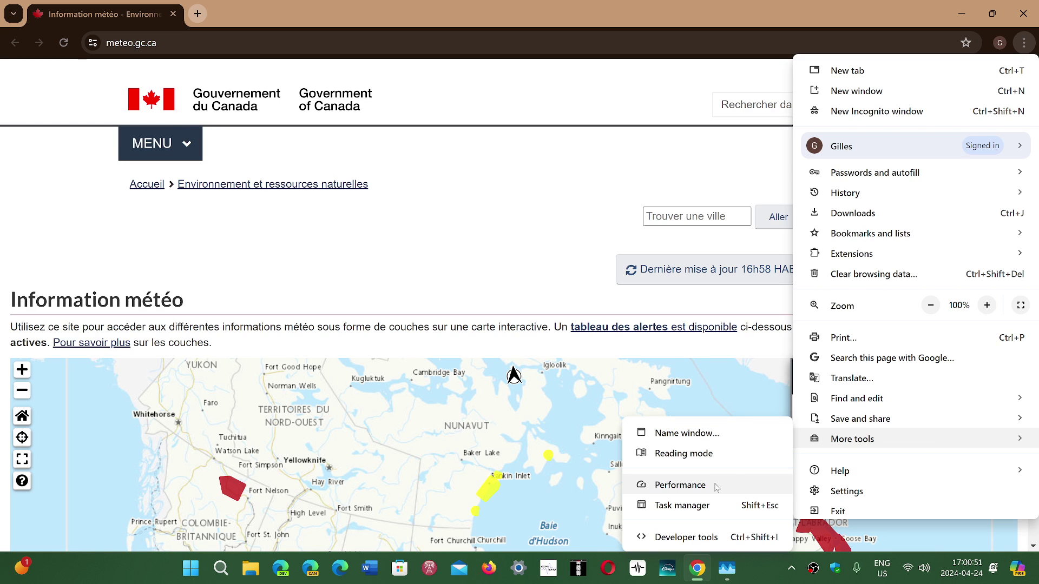
pyautogui.click(680, 485)
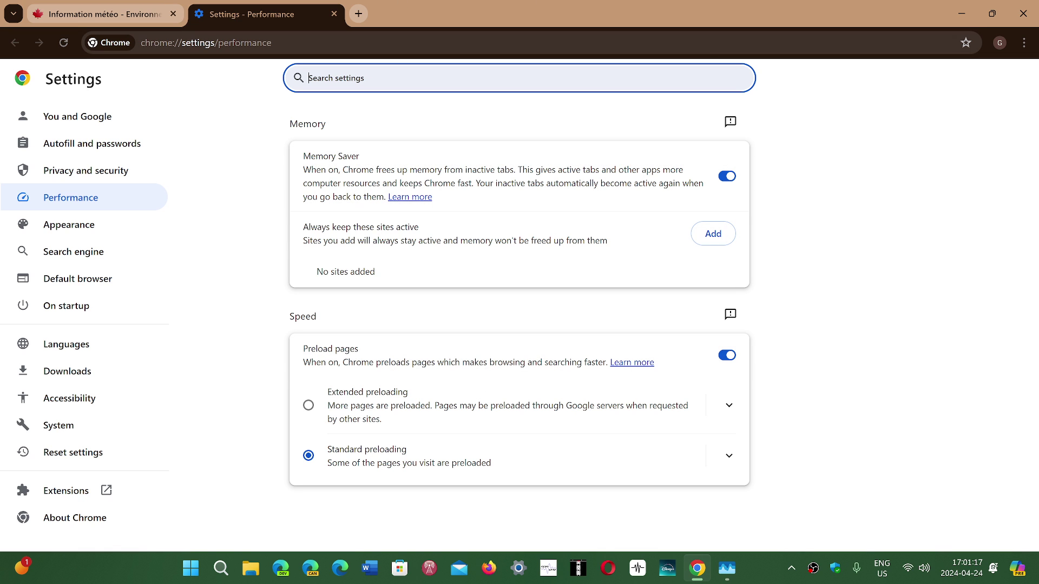
pyautogui.click(334, 14)
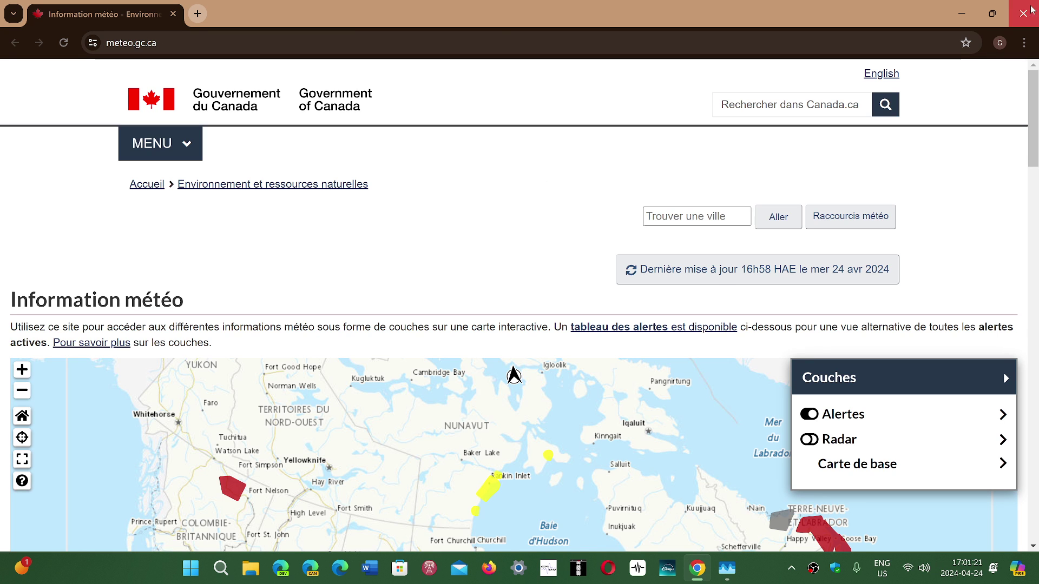
# End Google Chrome from Task Manager and launch Microsoft Edge.
pyautogui.hotkey('alt', 'Tab')
pyautogui.press('Delete')
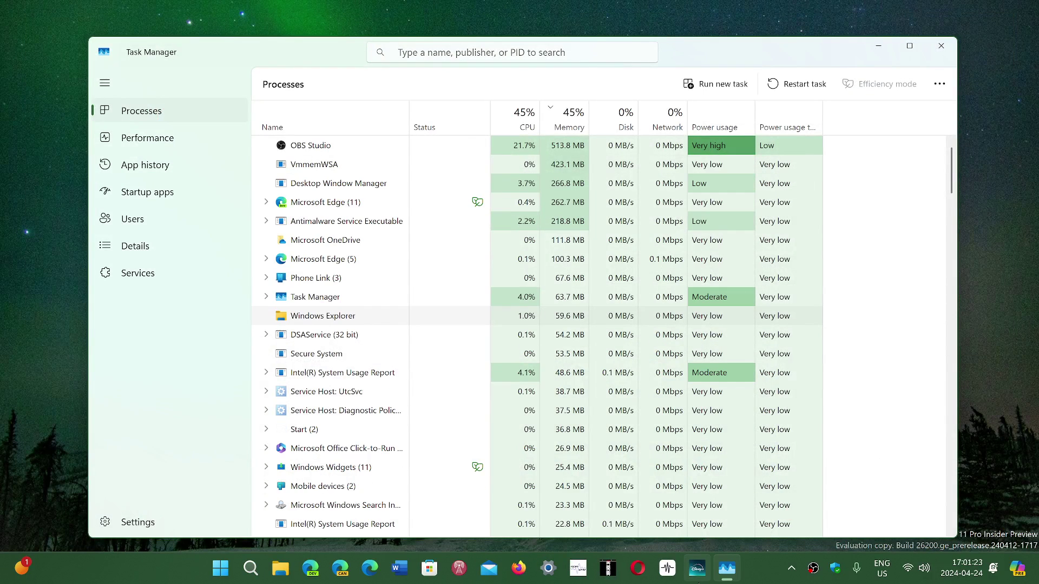
pyautogui.click(375, 569)
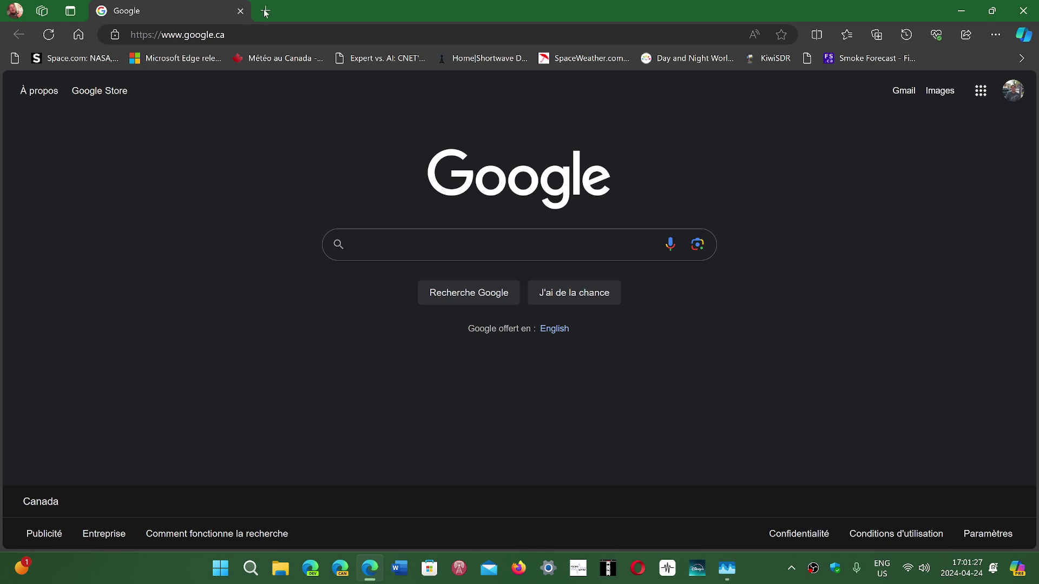
# Open the Shortwave DB site in a new Edge tab and check Edge's memory in Task Manager.
pyautogui.click(266, 12)
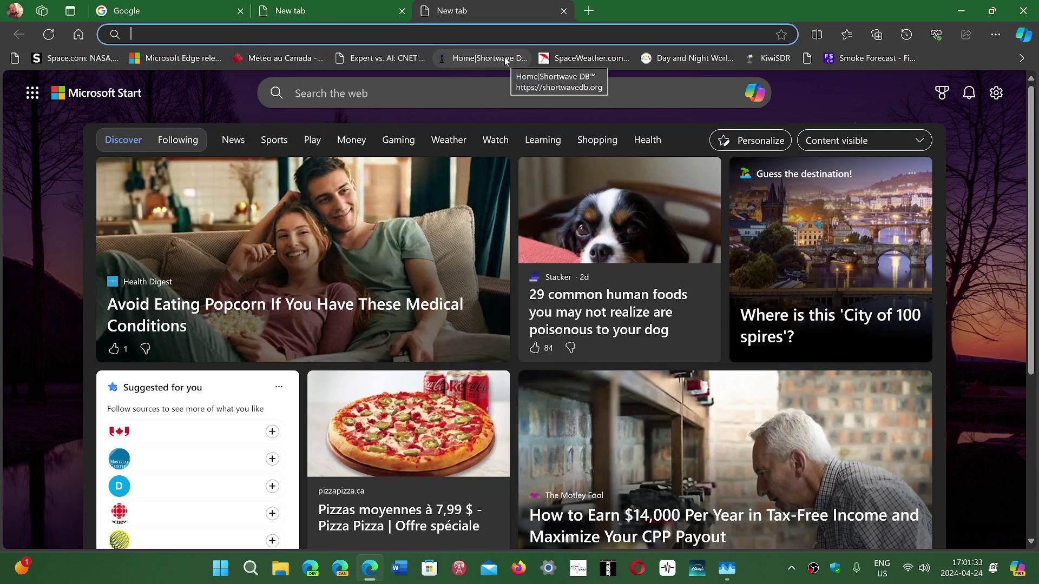
pyautogui.click(506, 59)
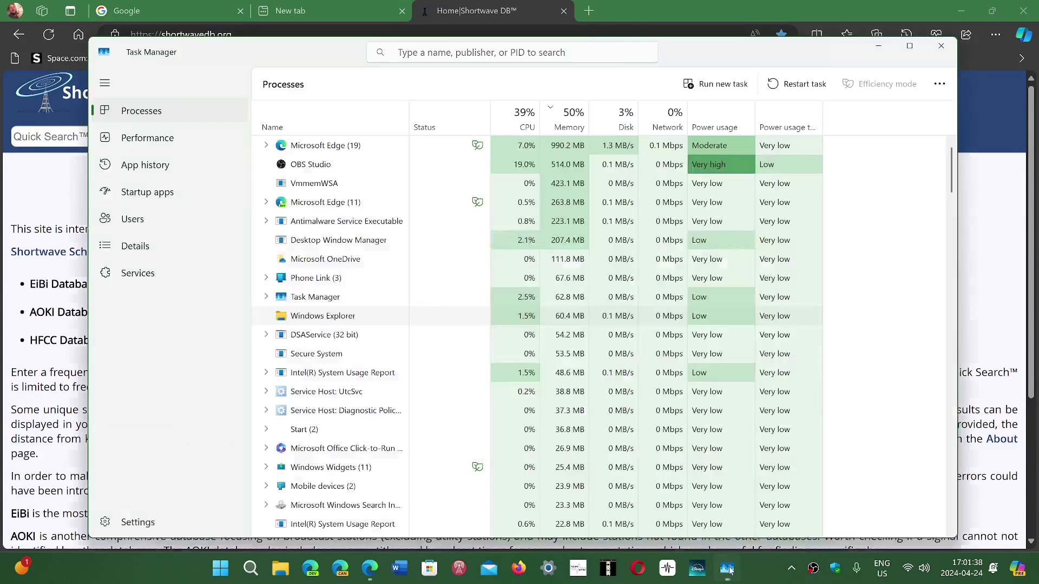
pyautogui.click(727, 569)
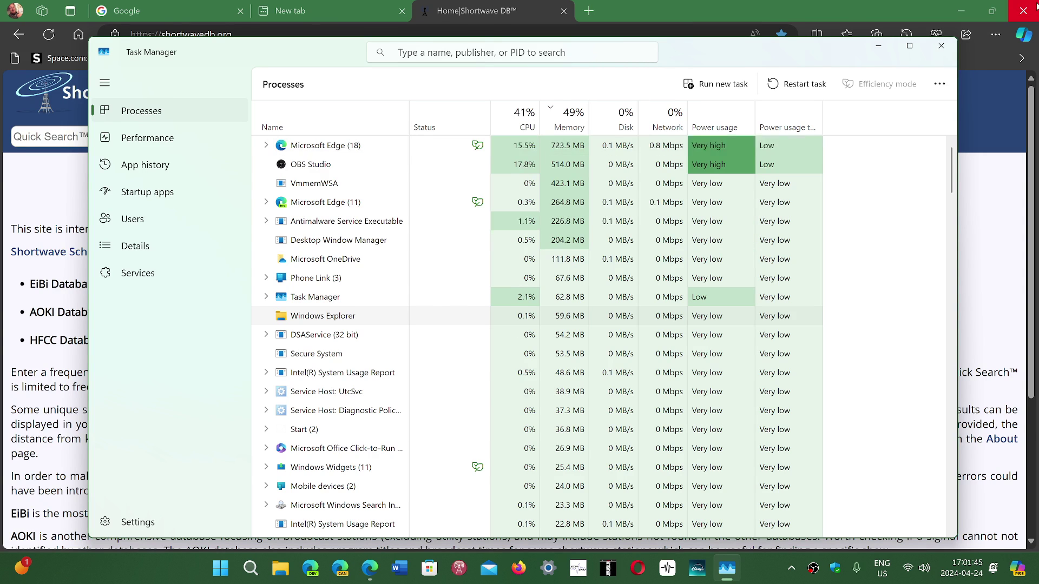
# Close Edge, confirm its large process group is gone, then close Task Manager.
pyautogui.click(940, 46)
pyautogui.hotkey('alt', 'Tab')
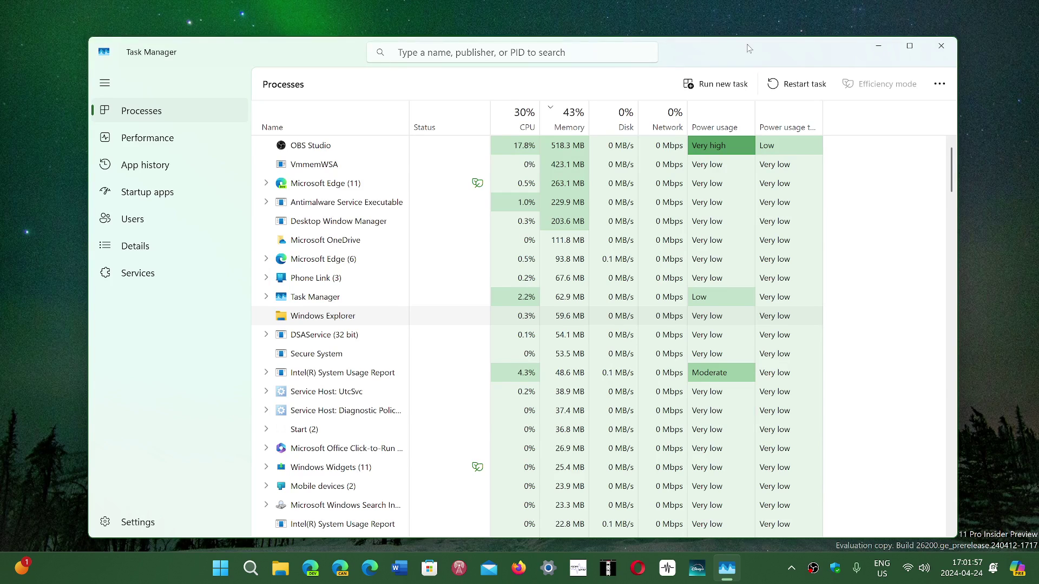
pyautogui.click(941, 45)
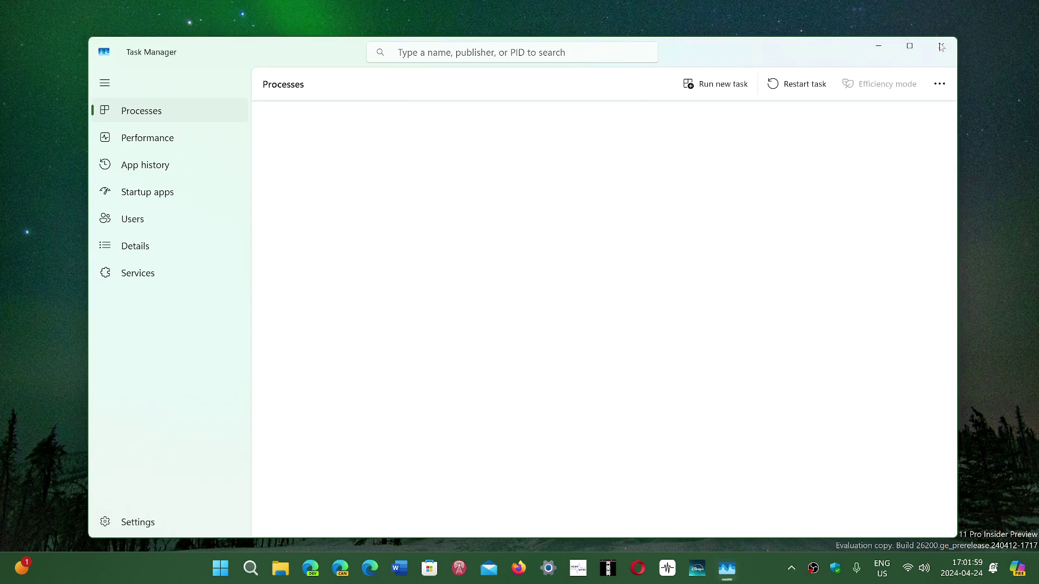